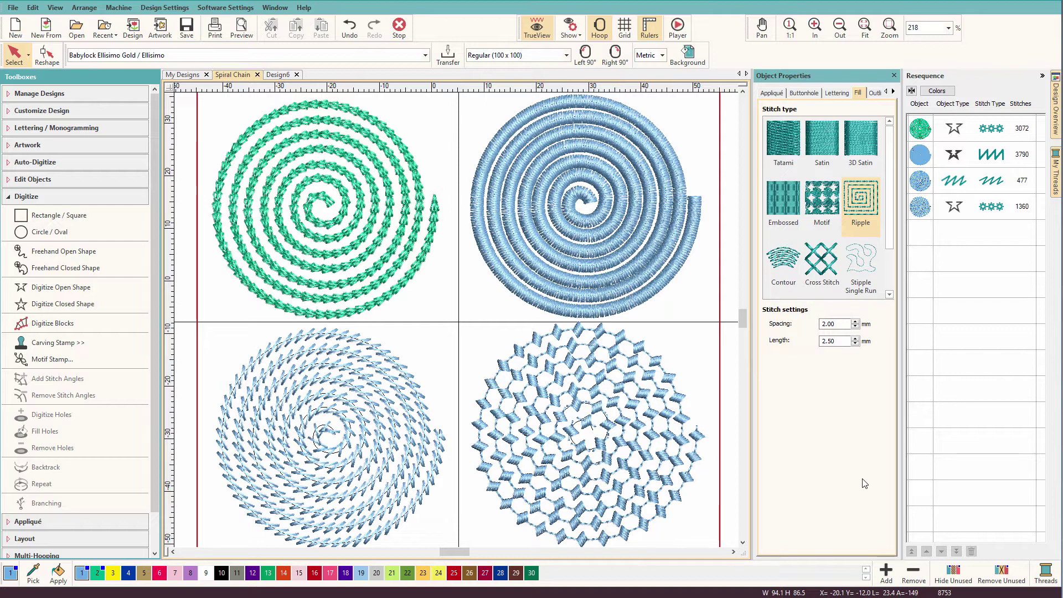
- Inspect the blue, kite-motif and bottom-left spirals' stitch settings, ending on the green Crazy Quilt Chain01a spiral
click(680, 238)
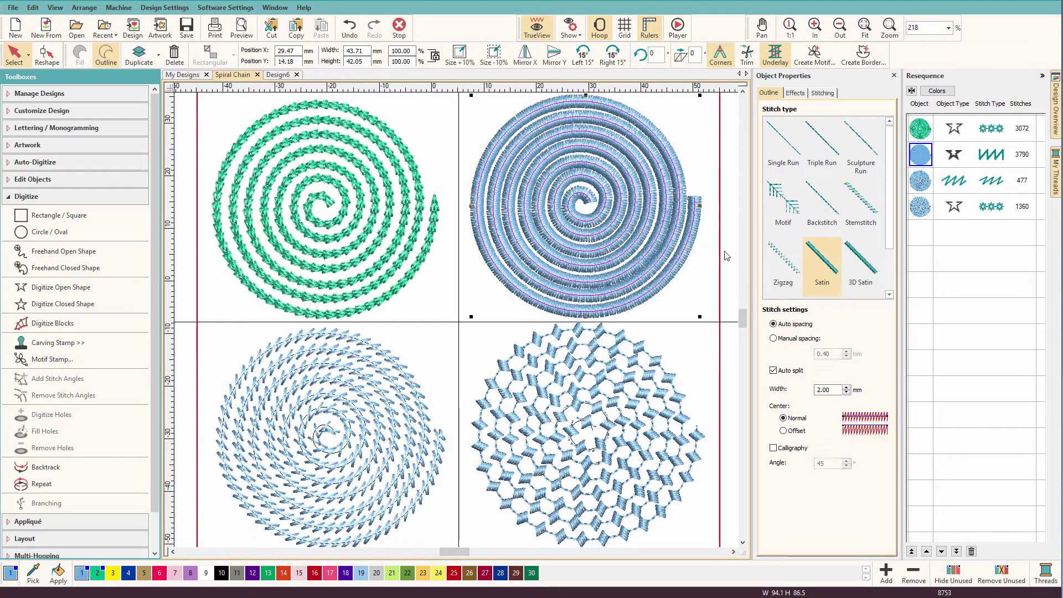
click(808, 264)
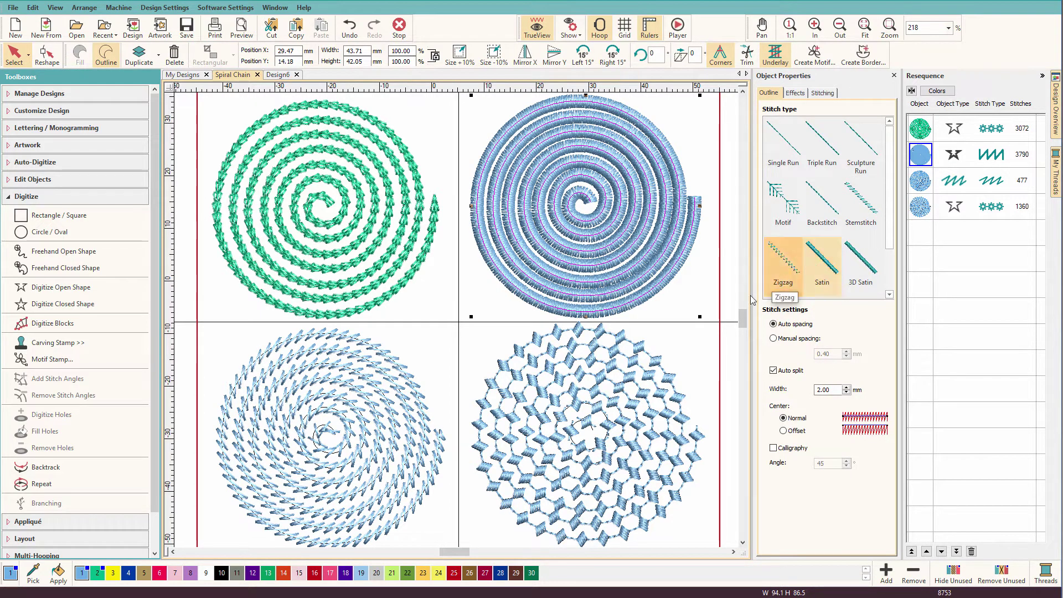
click(660, 373)
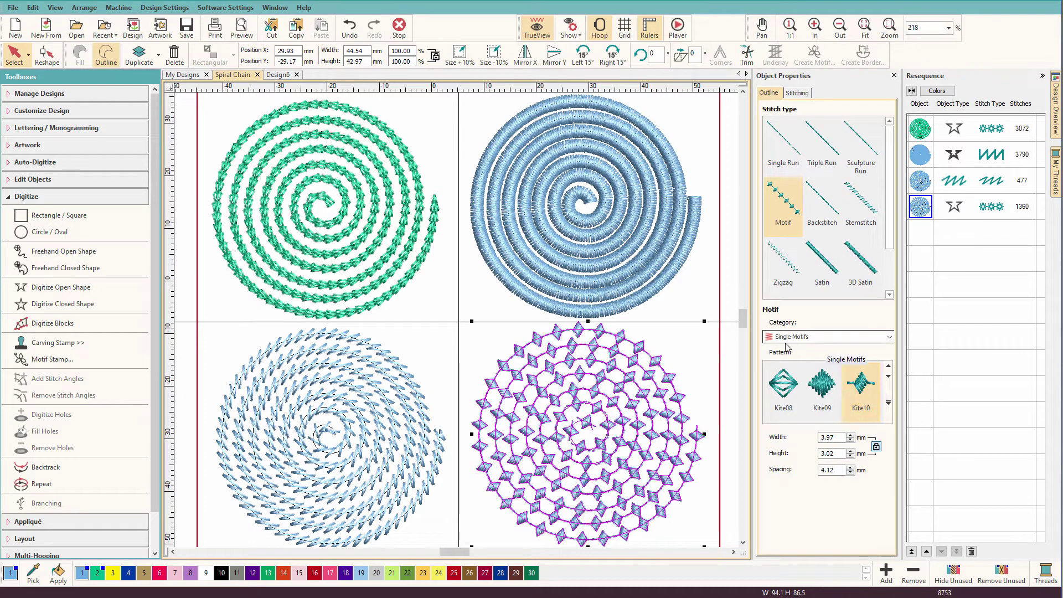
click(419, 409)
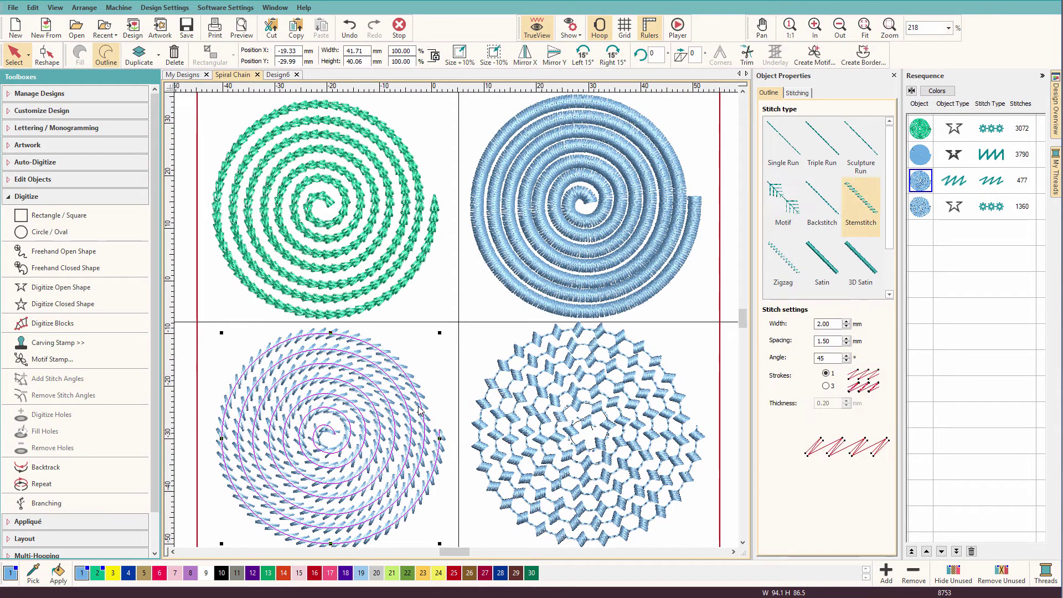
click(382, 304)
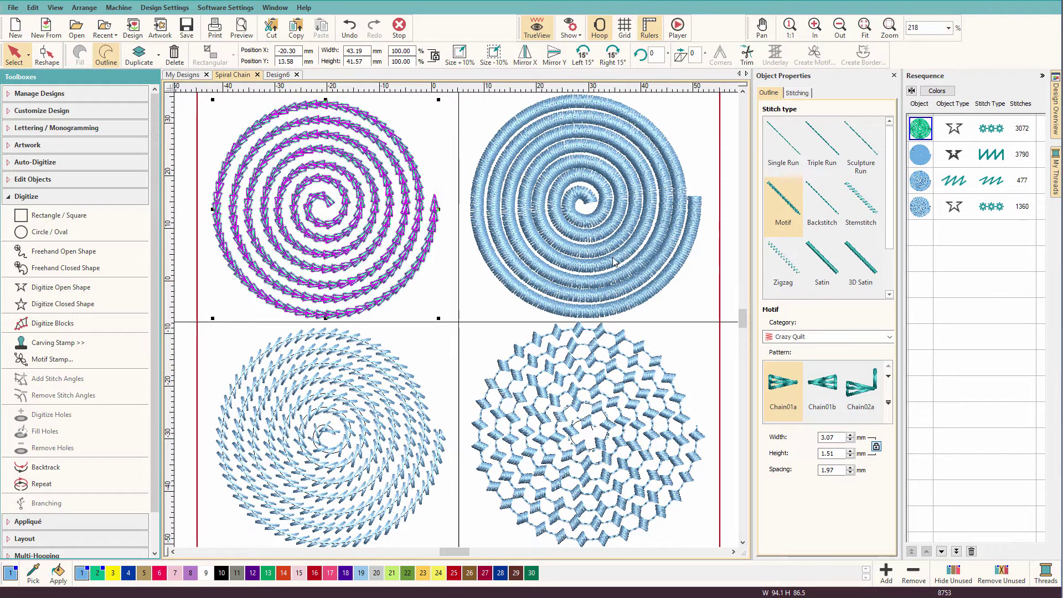
- In Design6, draw a roughly 36 mm Single Run circle centred on the hoop and select it
click(278, 75)
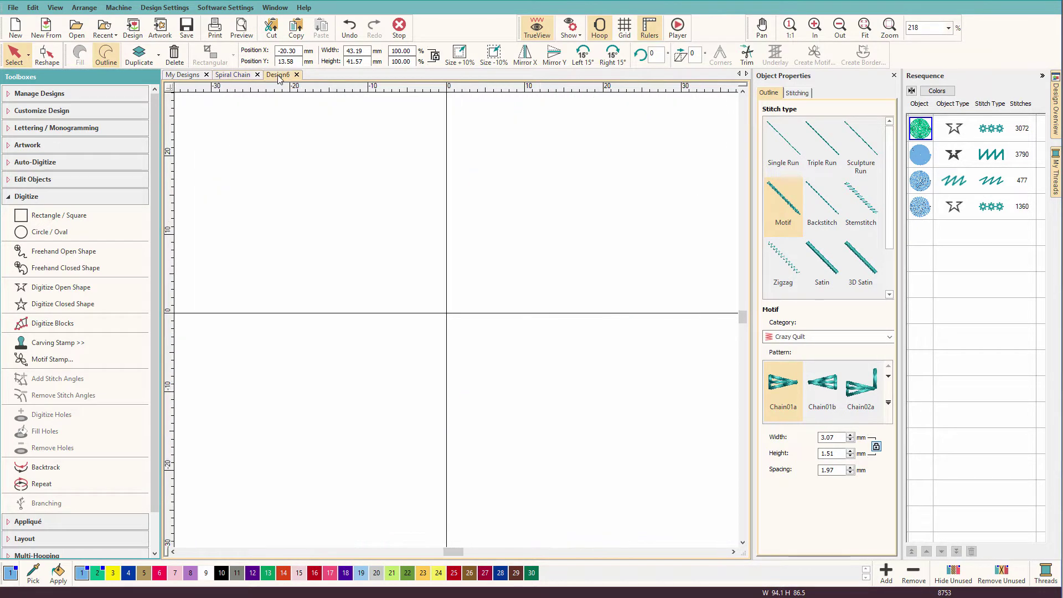
click(37, 234)
click(446, 313)
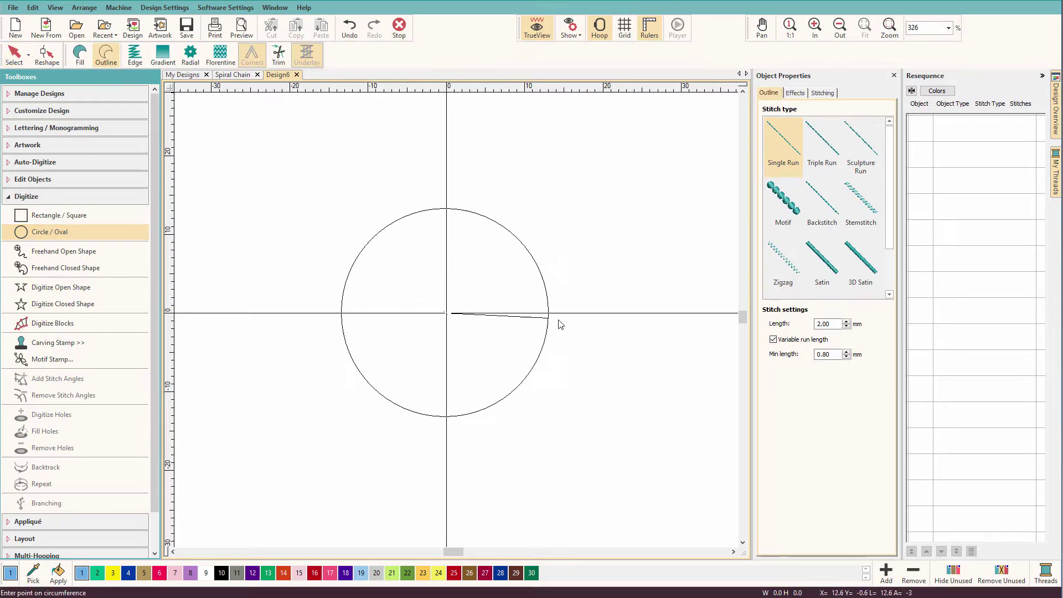
click(588, 325)
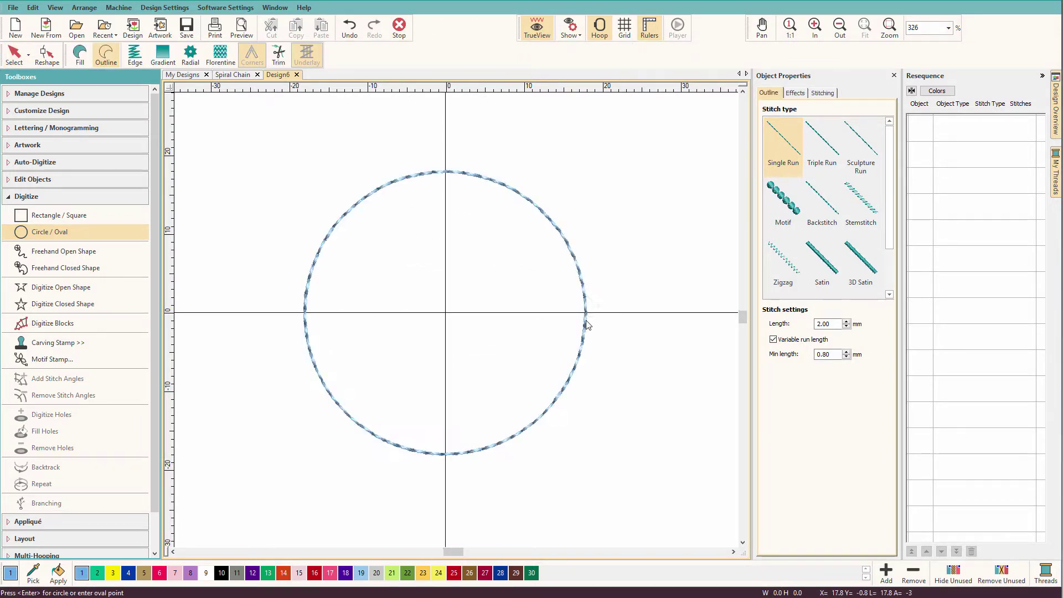
key(Escape)
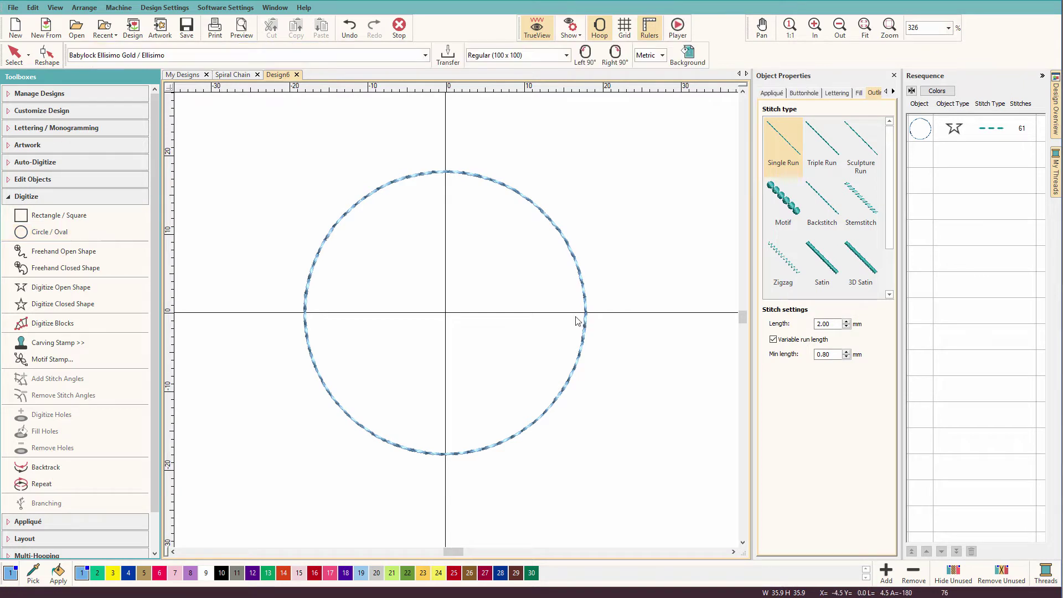
click(450, 173)
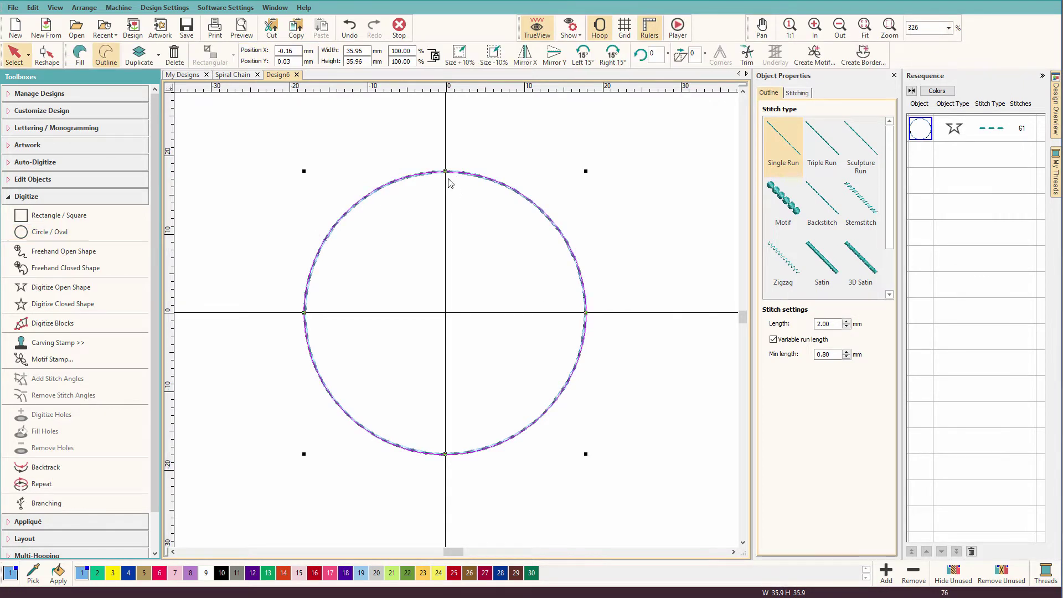
- Fill the circle with Ripple stitching at 2.00 mm spacing and 2.50 mm length
click(80, 54)
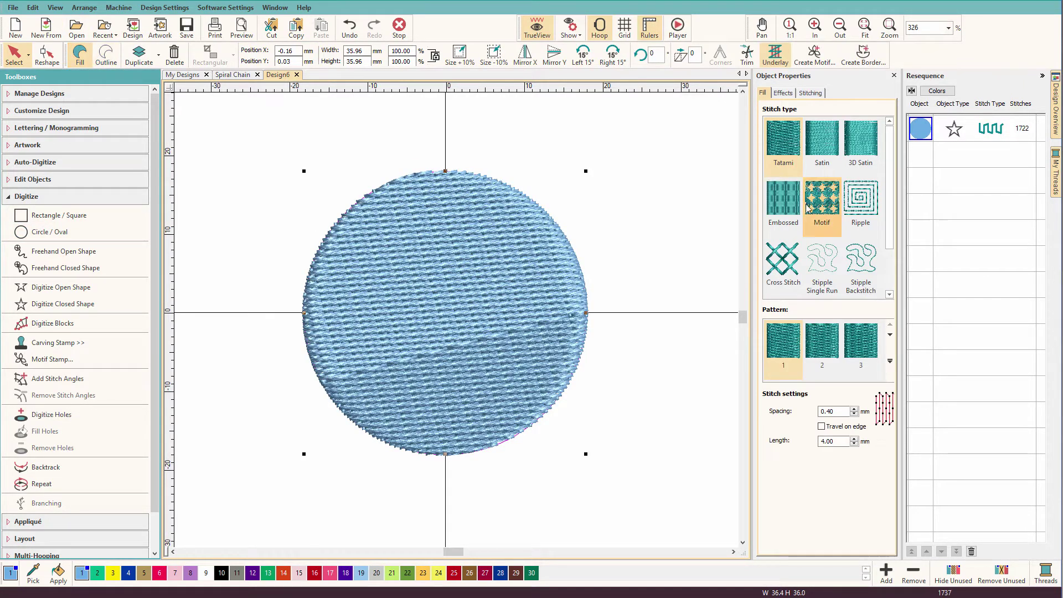
click(854, 200)
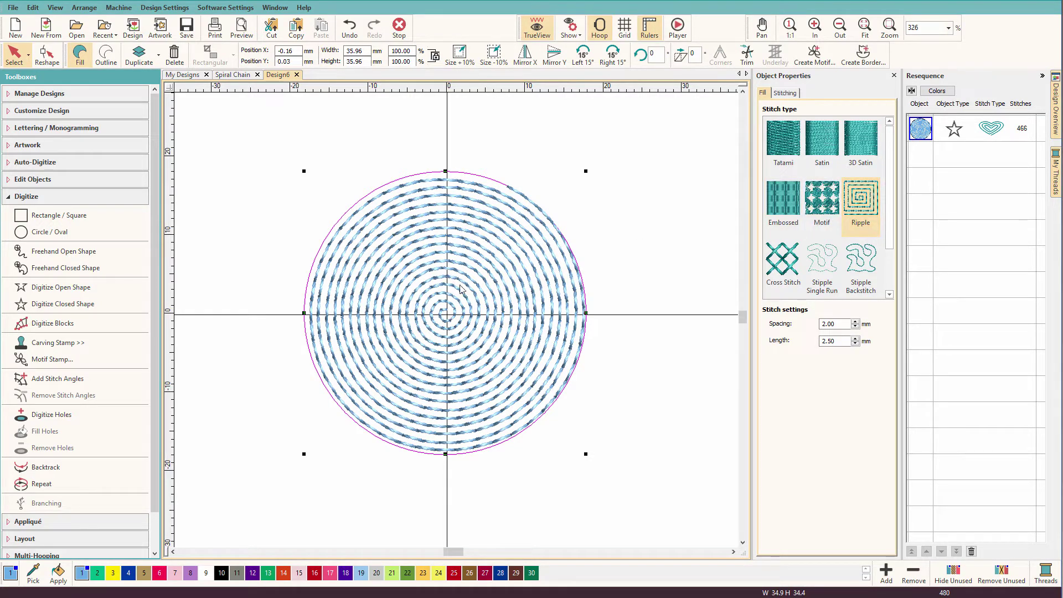
click(790, 94)
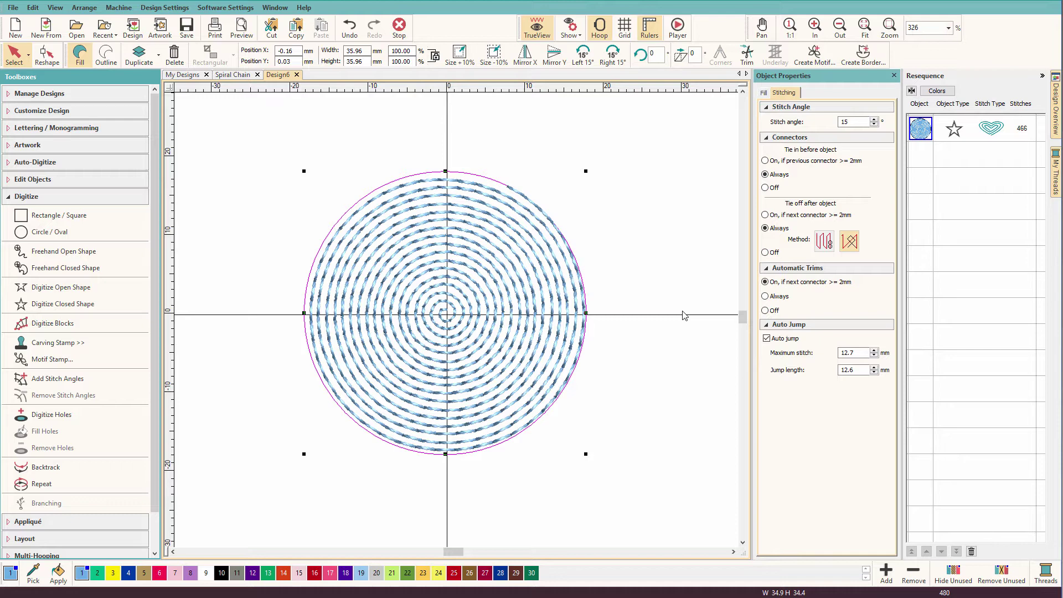
click(763, 94)
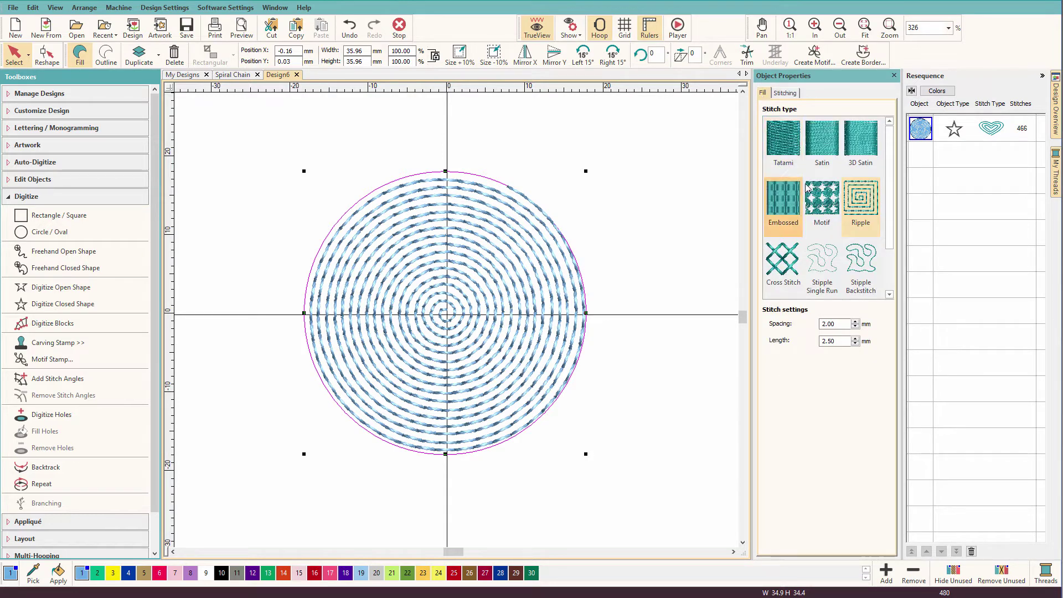
click(819, 207)
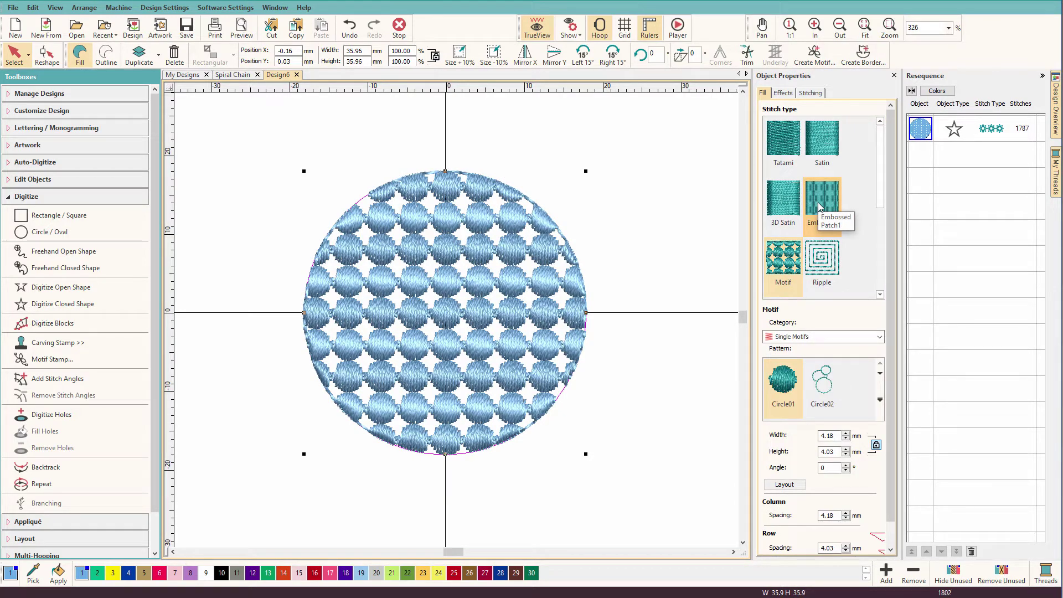
click(823, 258)
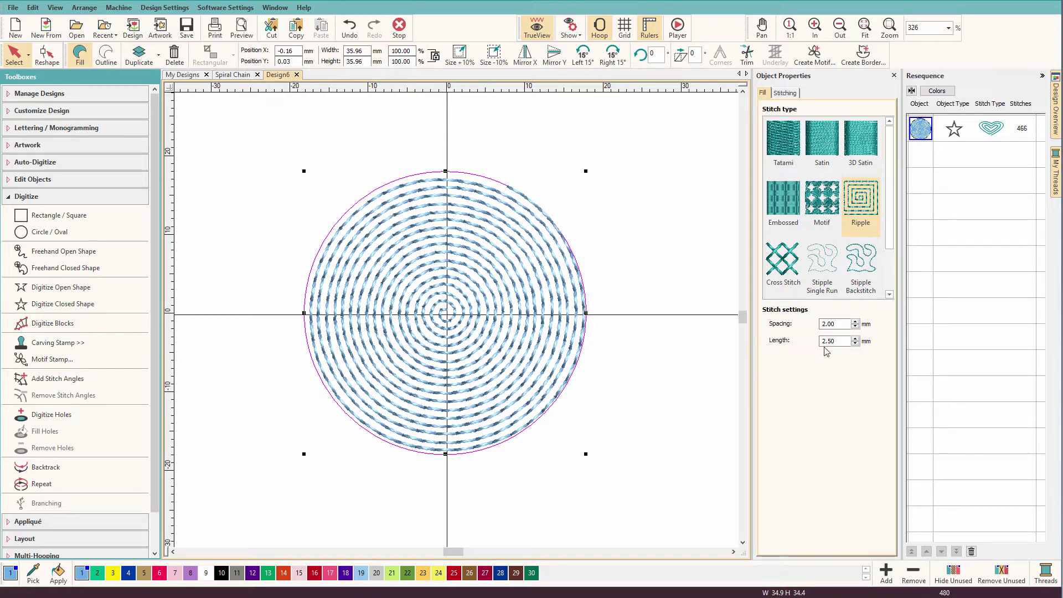
- Change the Ripple spacing from 2.00 mm to 6.00 mm
drag(824, 323, 817, 325)
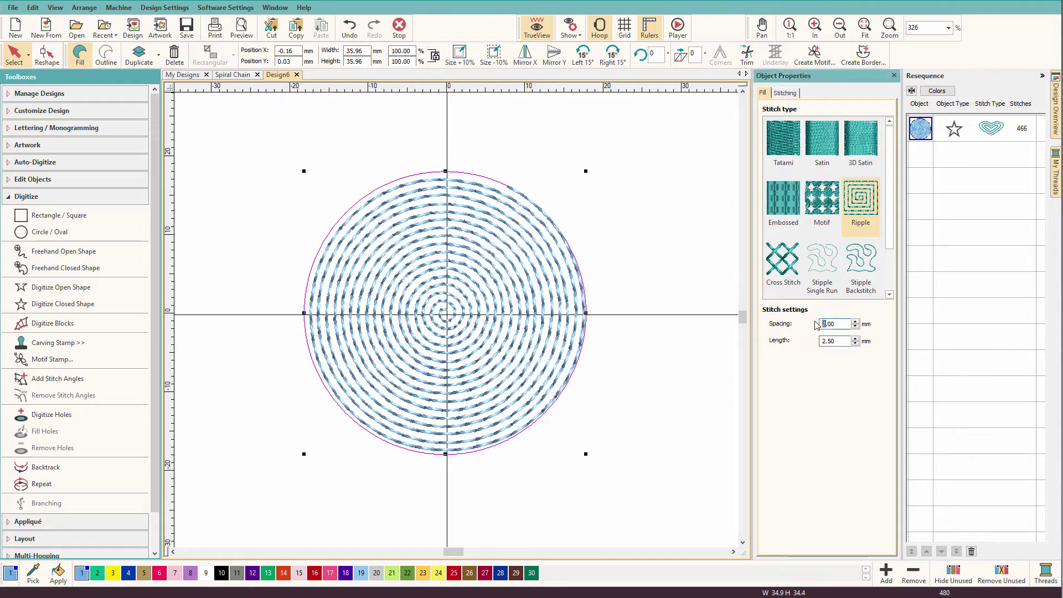
text(6)
key(Return)
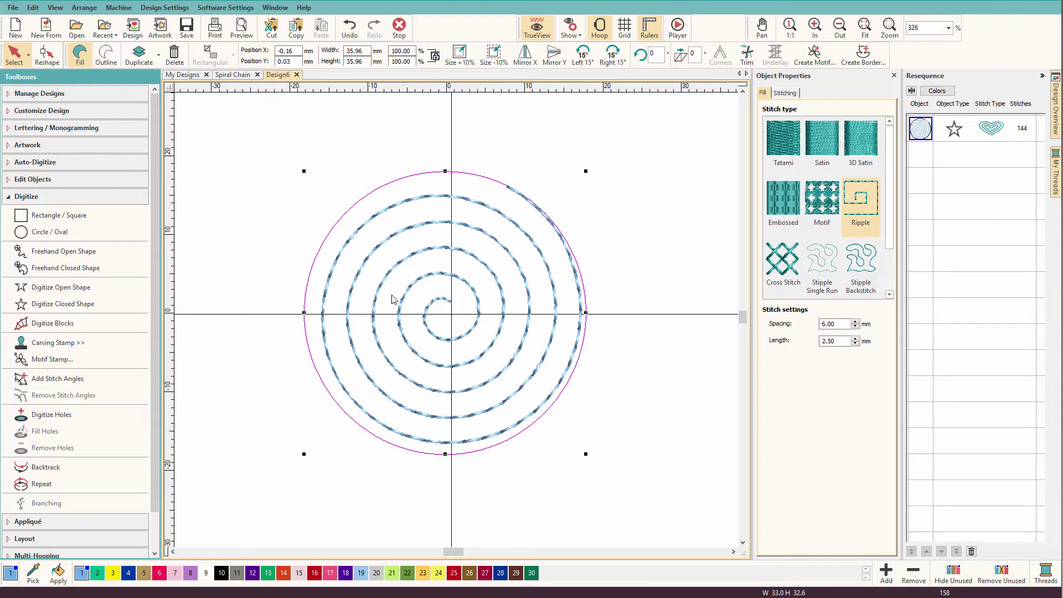
- Start an open-shape line at the spiral centre, then remove the two misplaced points
click(63, 288)
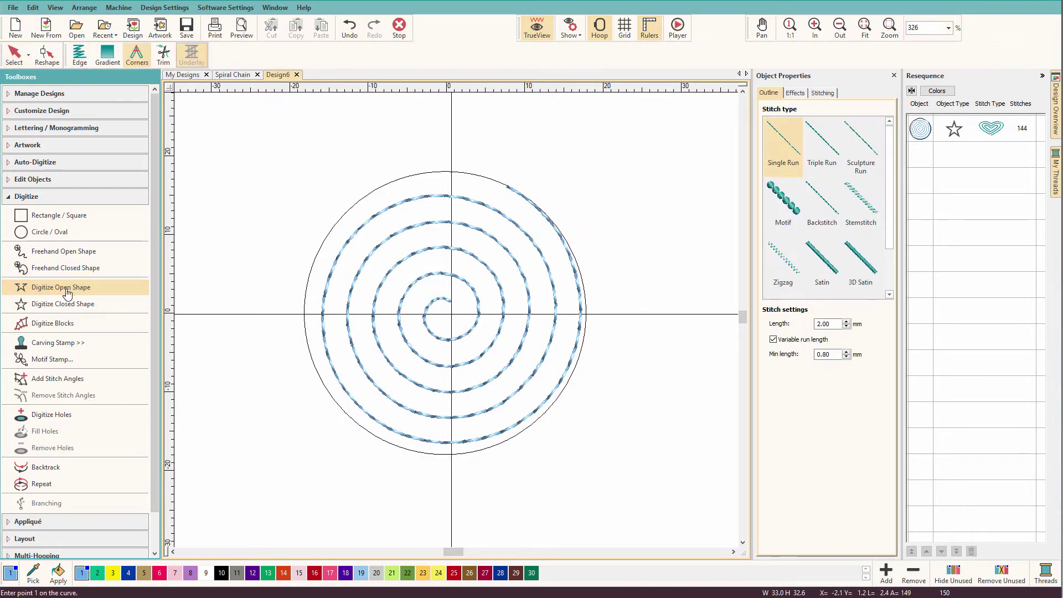
click(450, 303)
click(424, 319)
key(BackSpace)
key(BackSpace)
- Trace the open line around the innermost rings of the ripple spiral
click(424, 318)
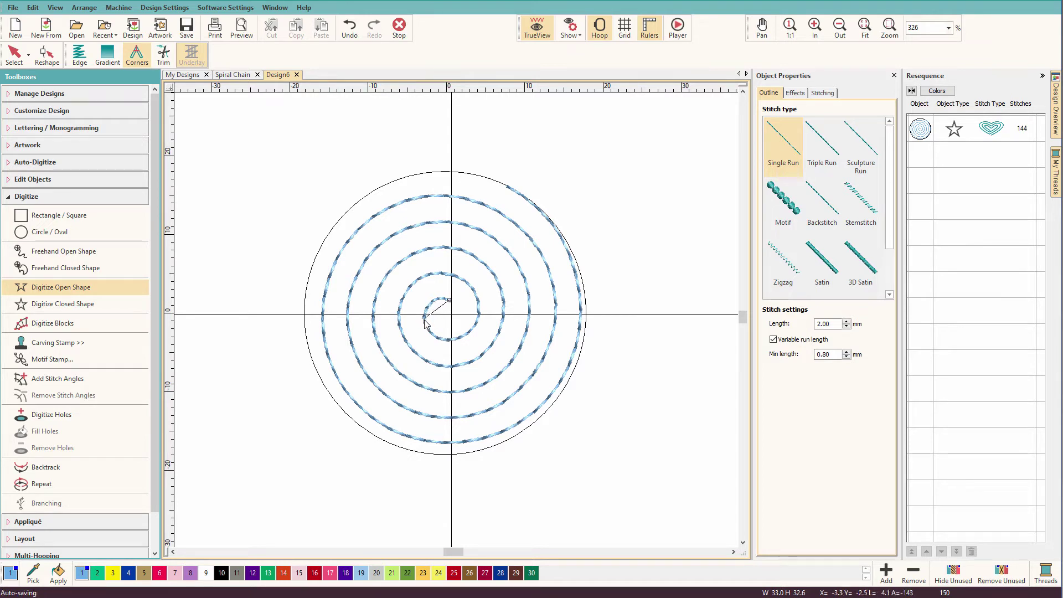
click(449, 338)
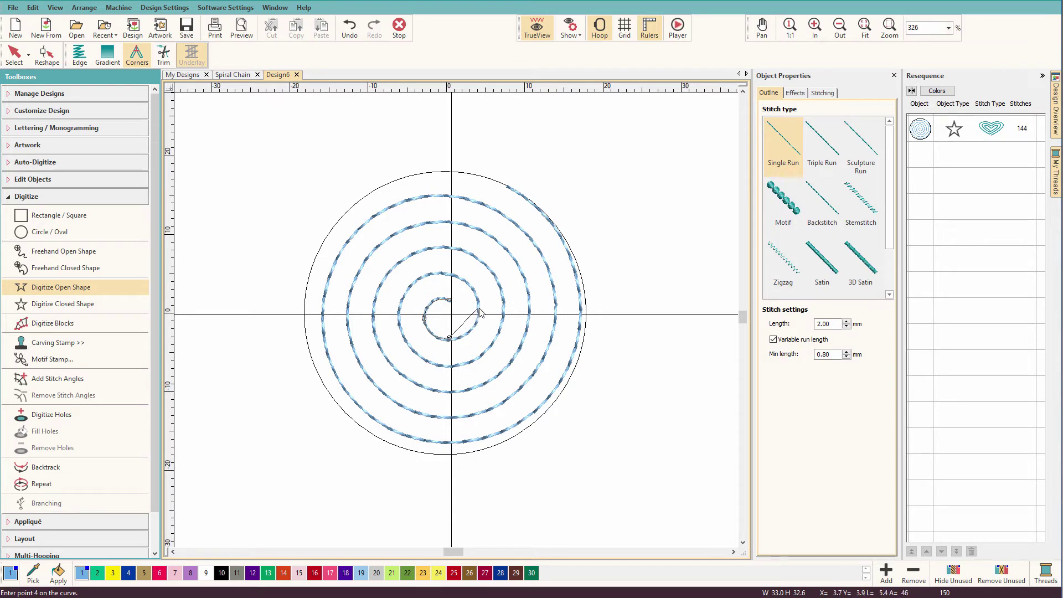
click(478, 307)
click(437, 273)
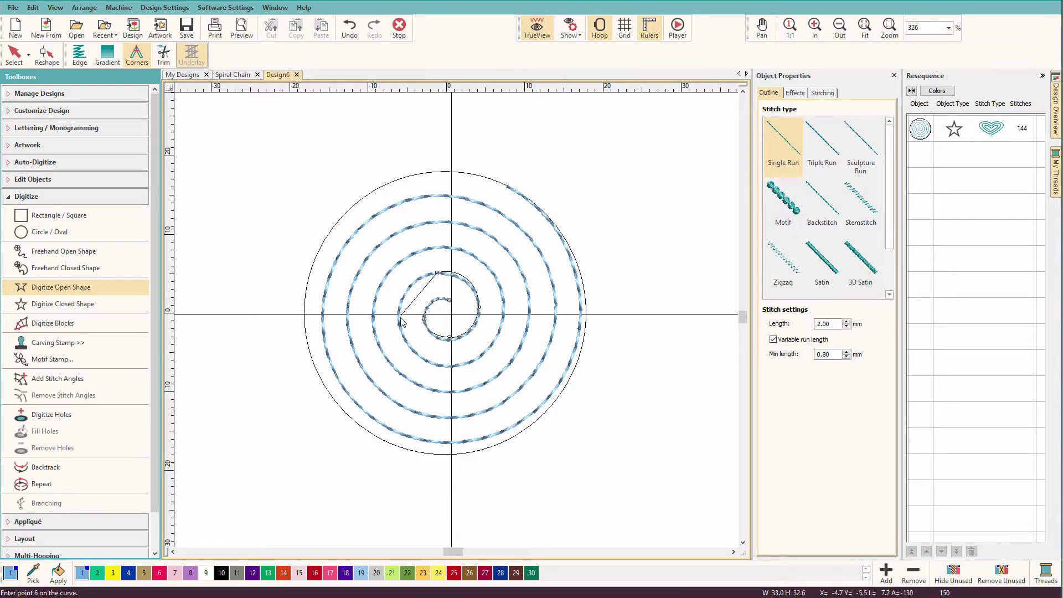
click(398, 320)
click(450, 366)
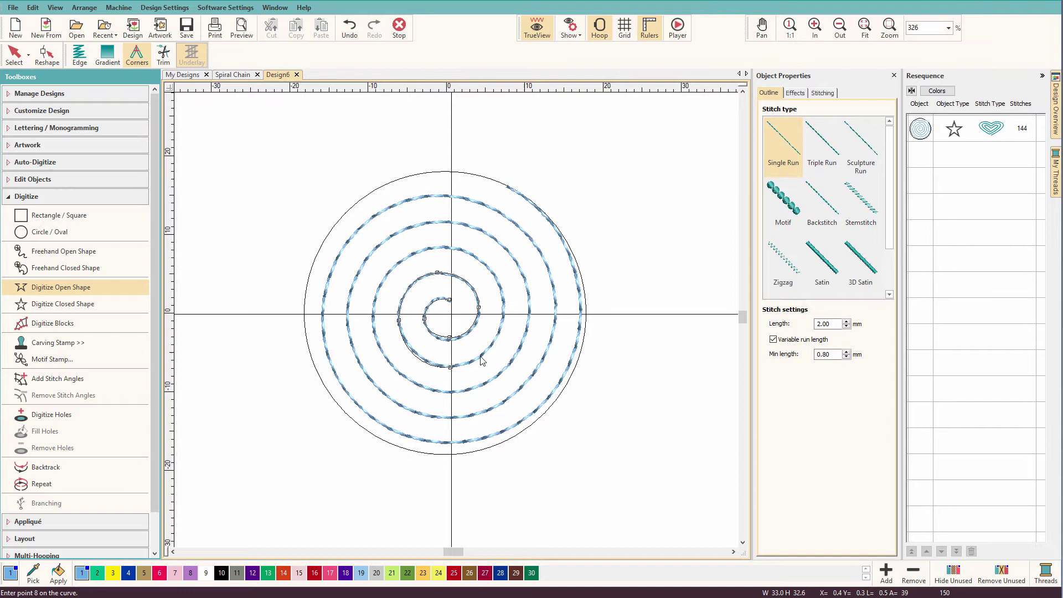
click(504, 310)
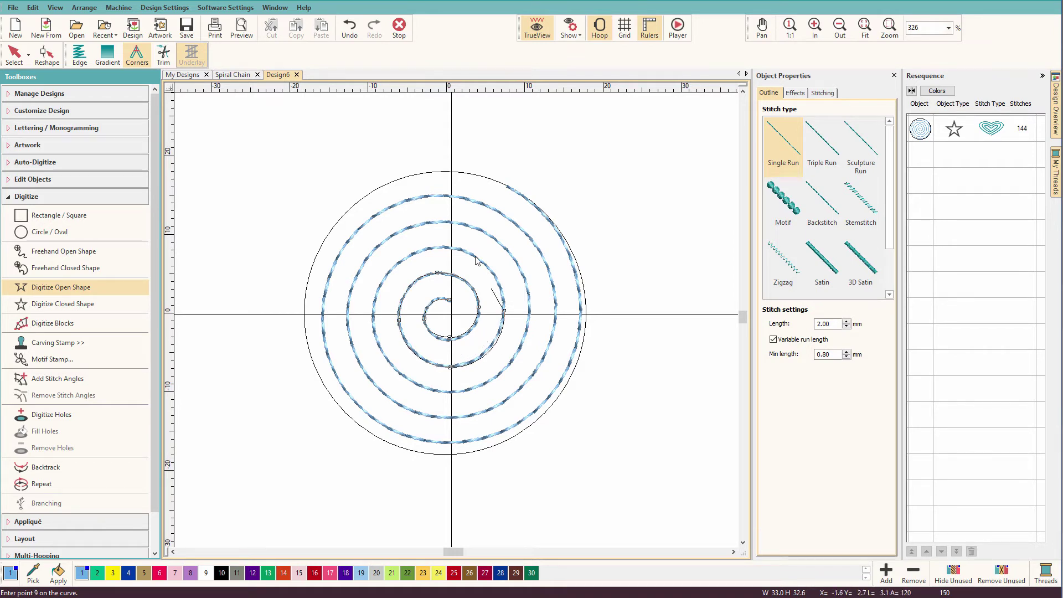
click(438, 245)
- Continue placing points around the middle turns of the spiral
click(371, 326)
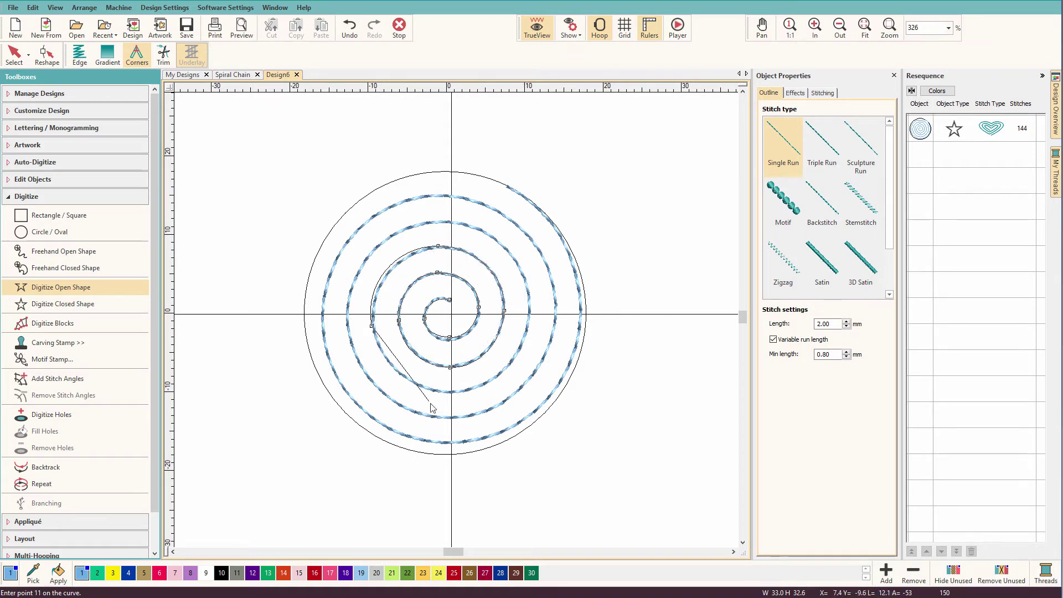
click(445, 391)
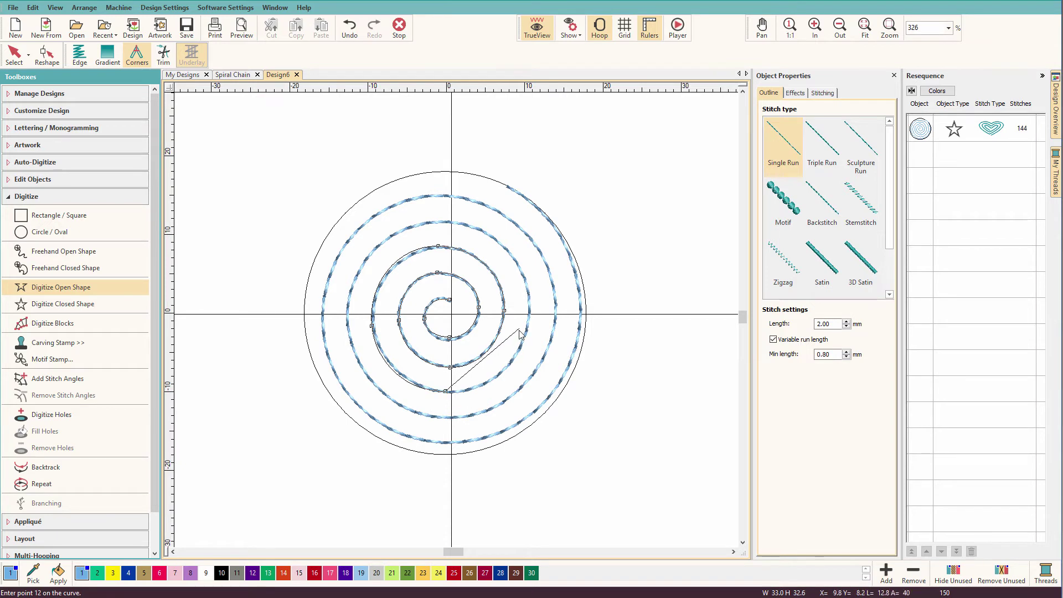
click(529, 309)
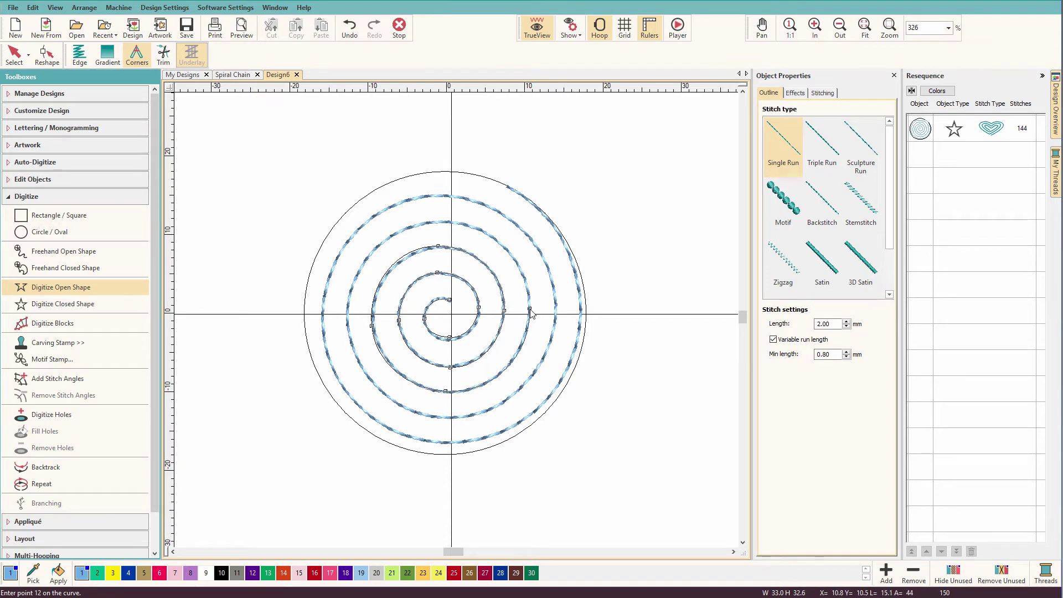
click(439, 221)
click(347, 318)
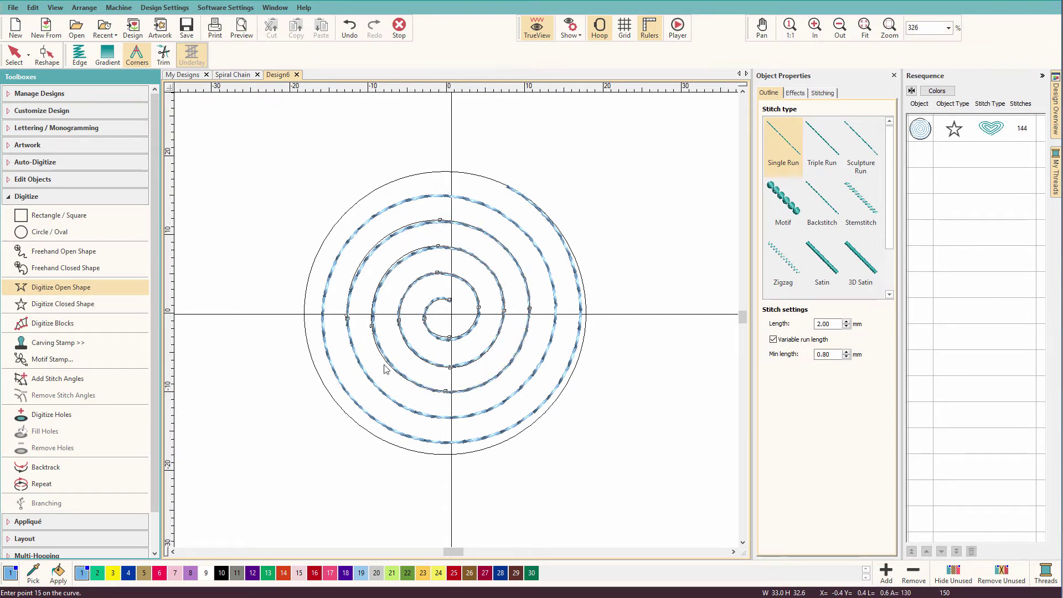
click(446, 416)
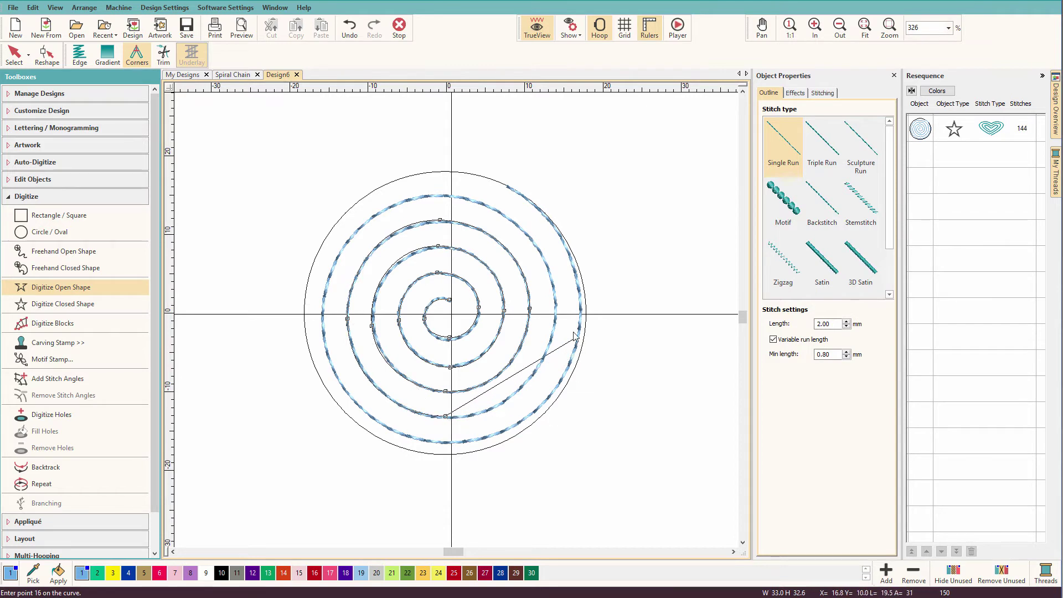
click(557, 319)
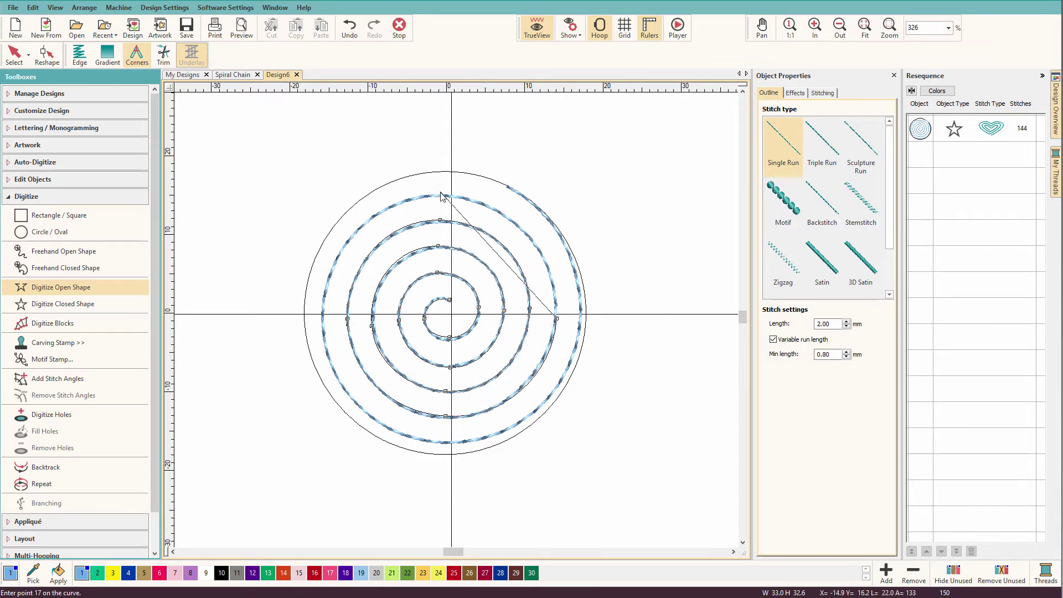
- Trace the outermost spiral turn to its end and commit the 181-stitch Single Run line
click(440, 196)
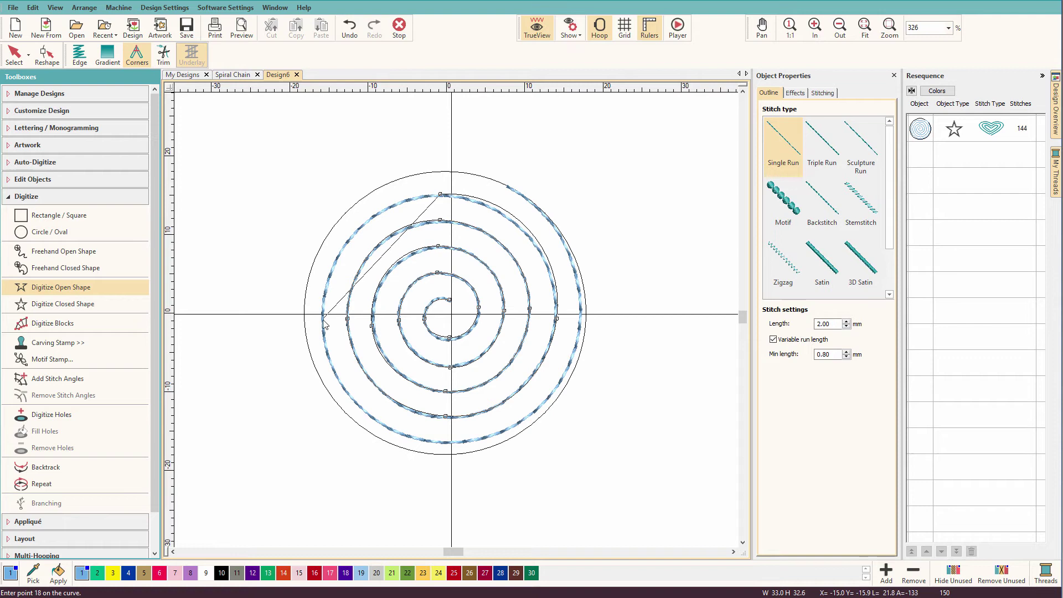
click(321, 320)
click(437, 441)
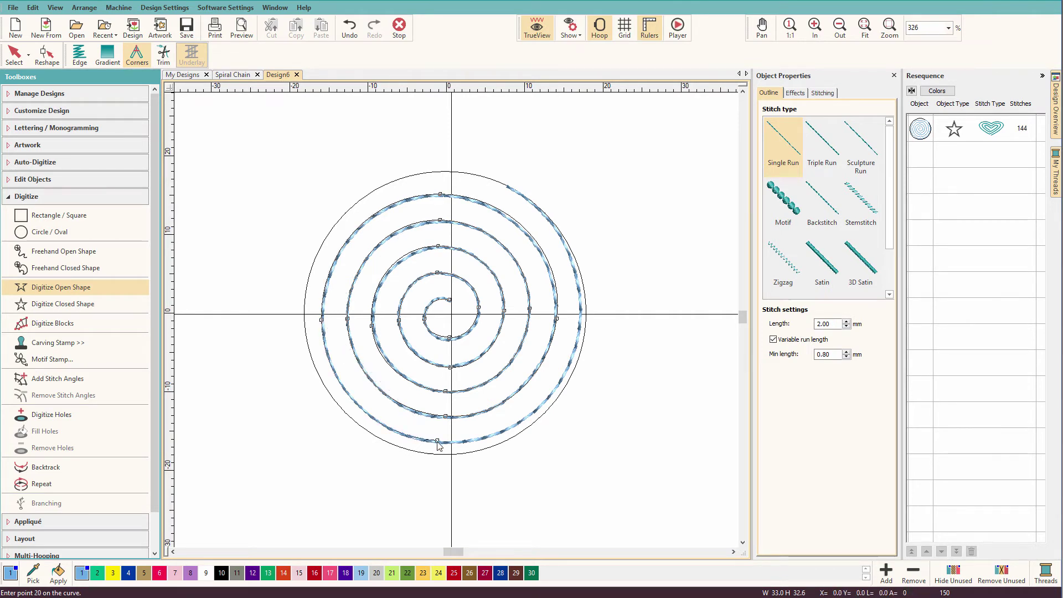
click(581, 324)
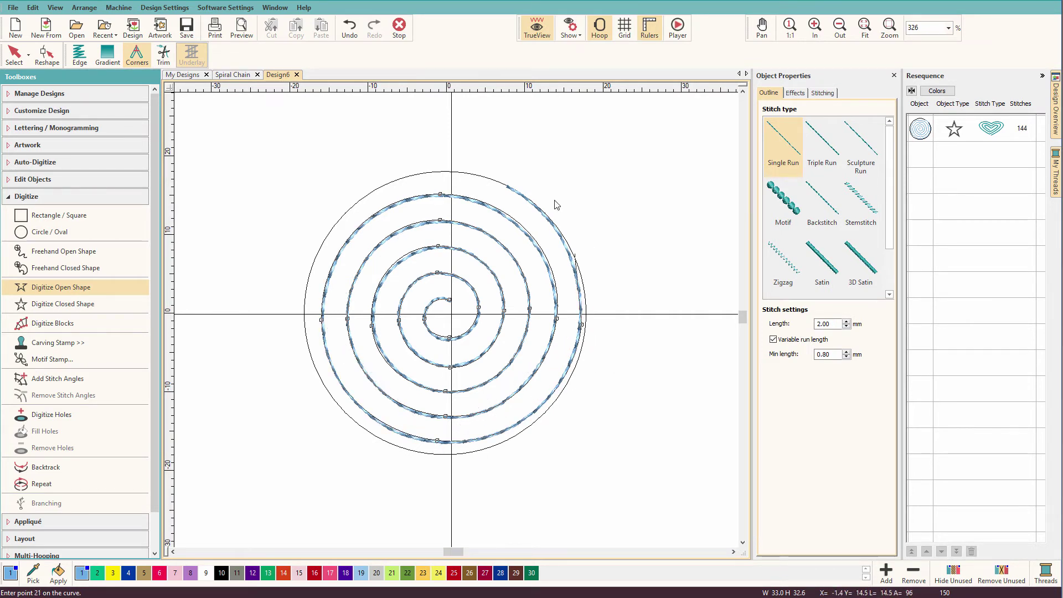
click(556, 227)
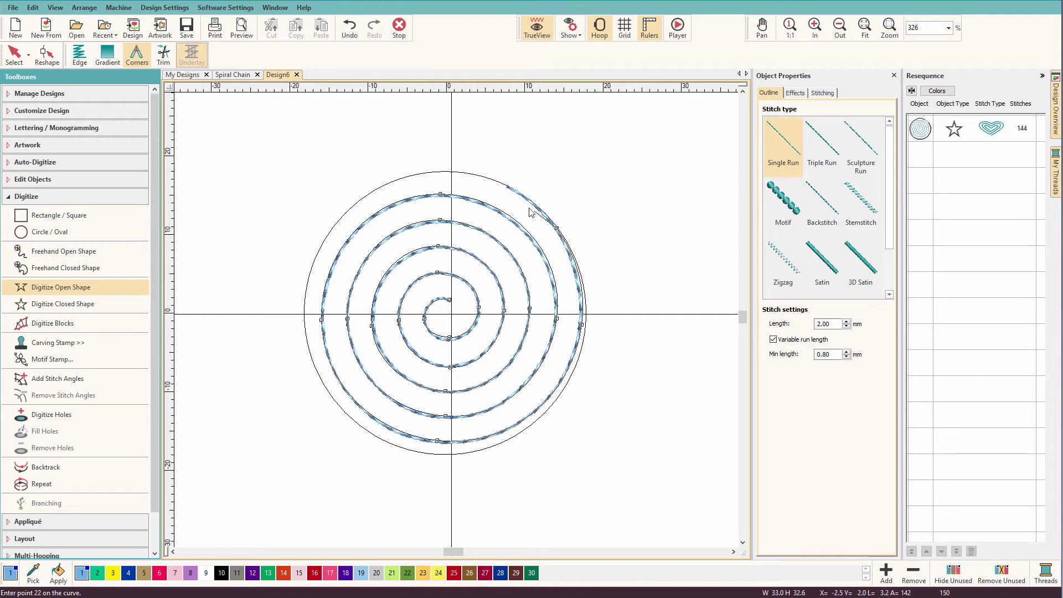
click(507, 187)
key(Return)
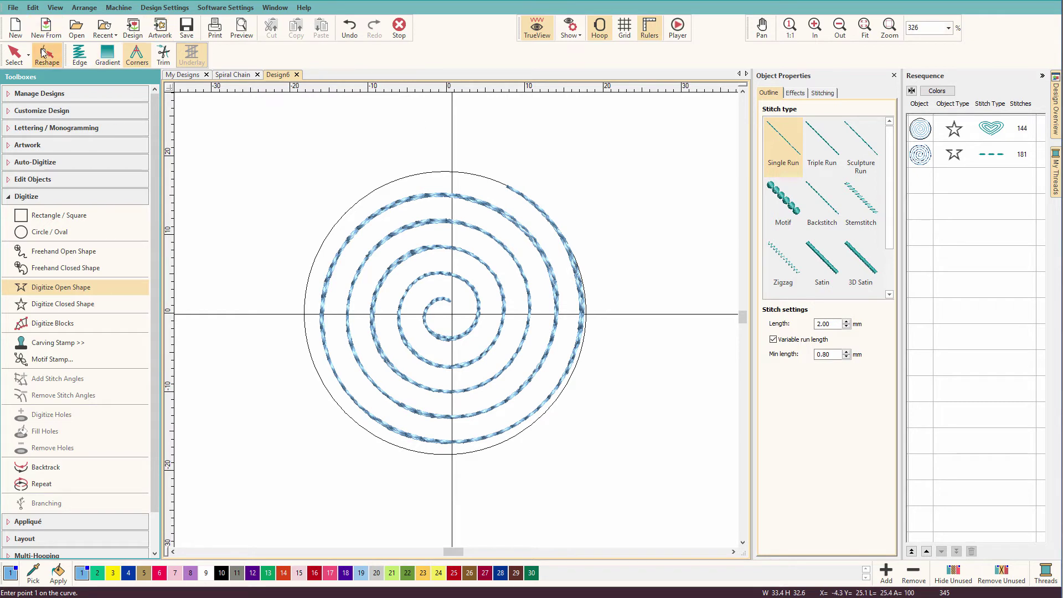
- Hide the ripple-filled circle from Resequence so only the traced spiral line shows
click(921, 130)
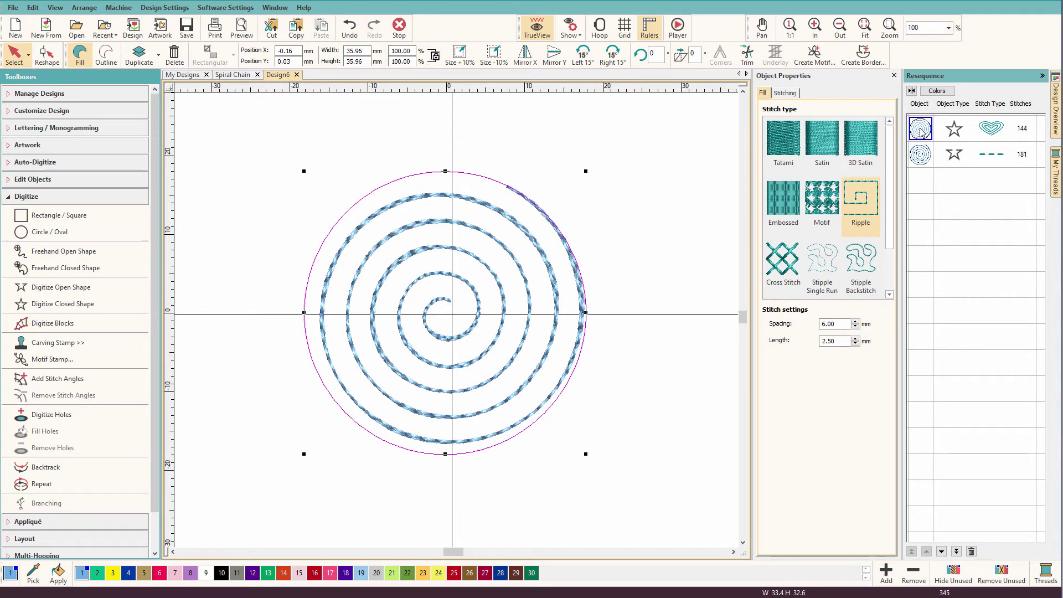
right_click(921, 131)
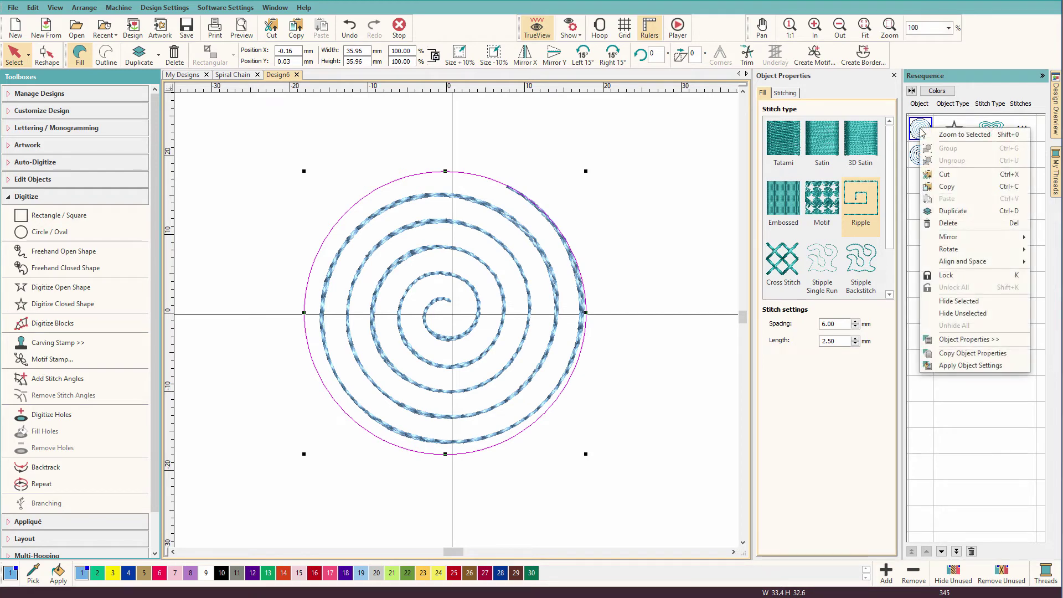
click(950, 303)
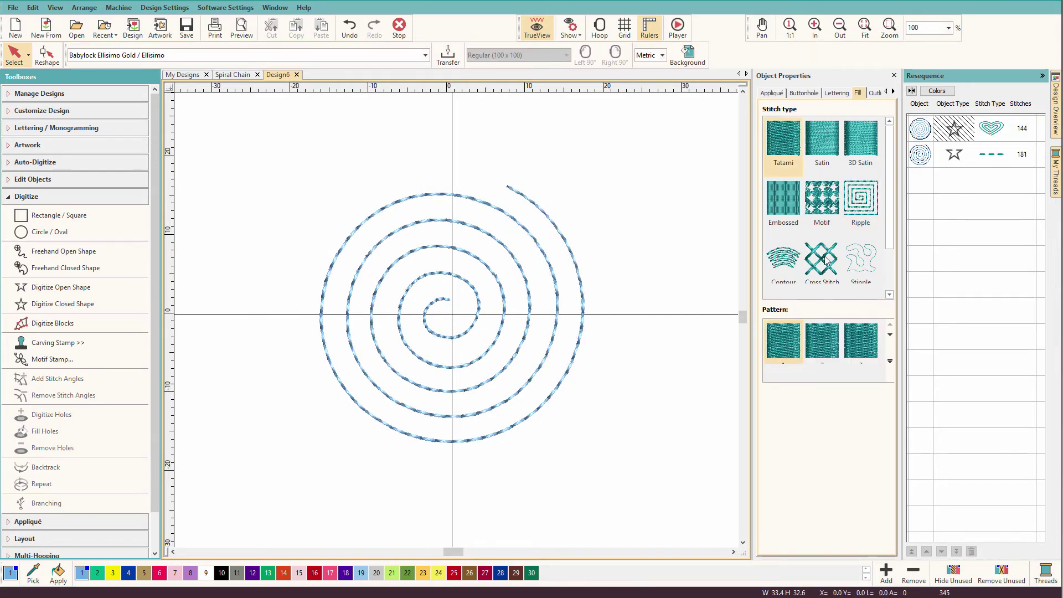
- Try Blanket, Satin, Zigzag and Motif outlines on the spiral, settling on 3D Satin
click(550, 225)
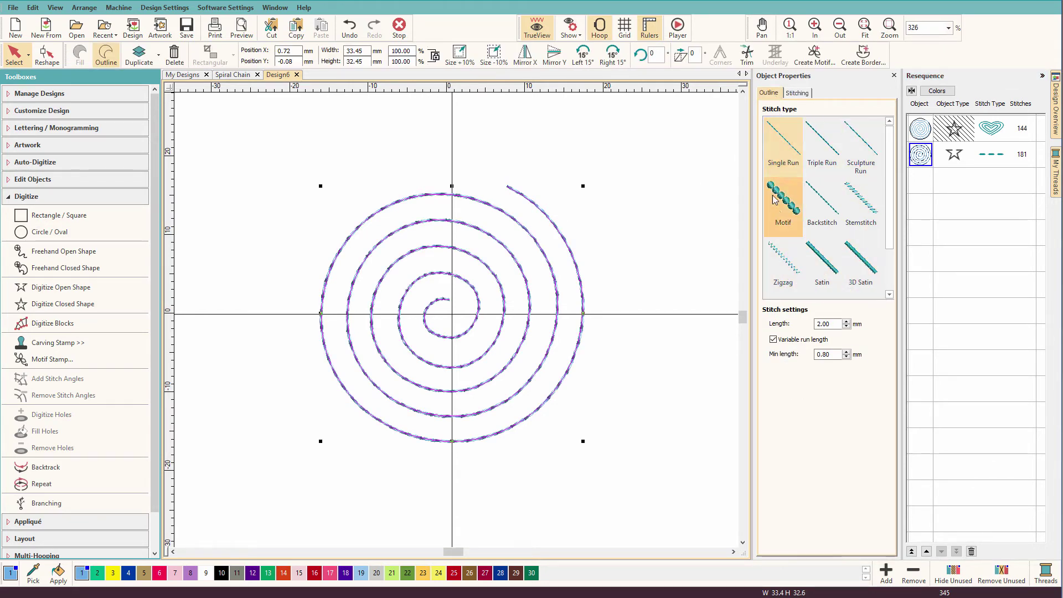
drag(891, 141, 891, 297)
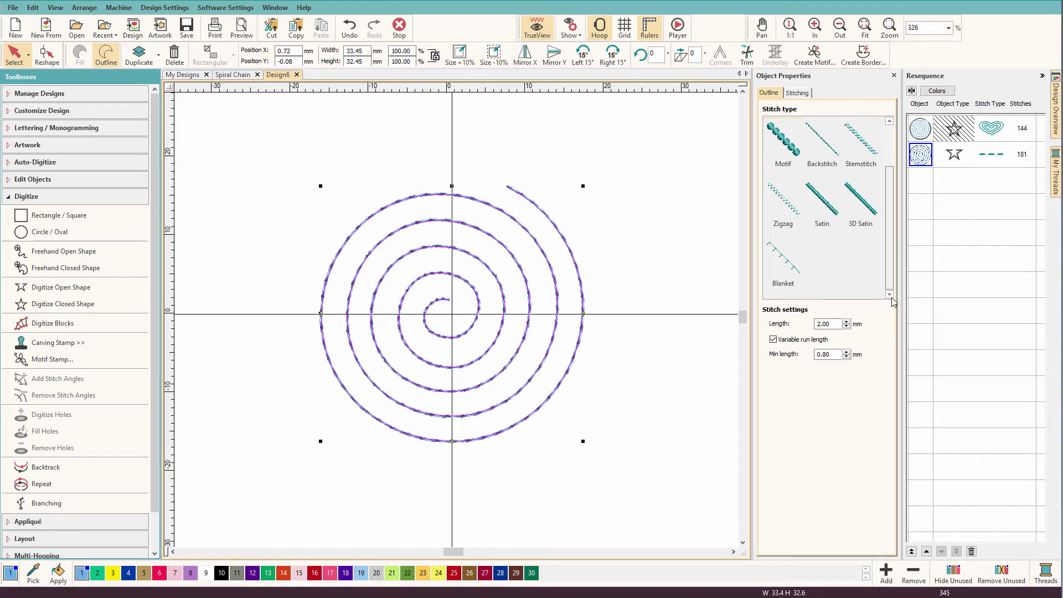
click(791, 270)
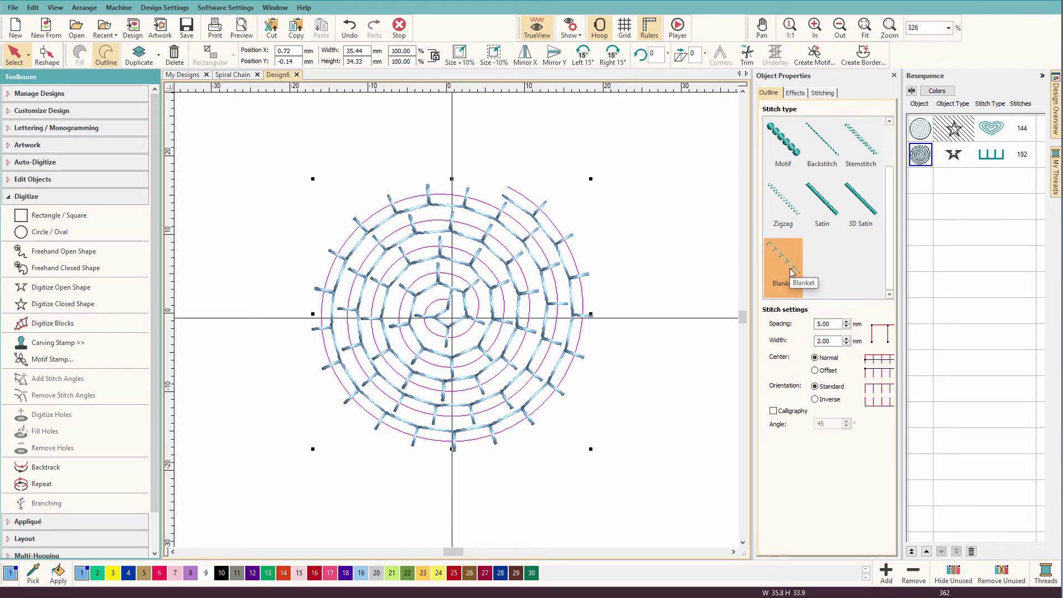
click(820, 202)
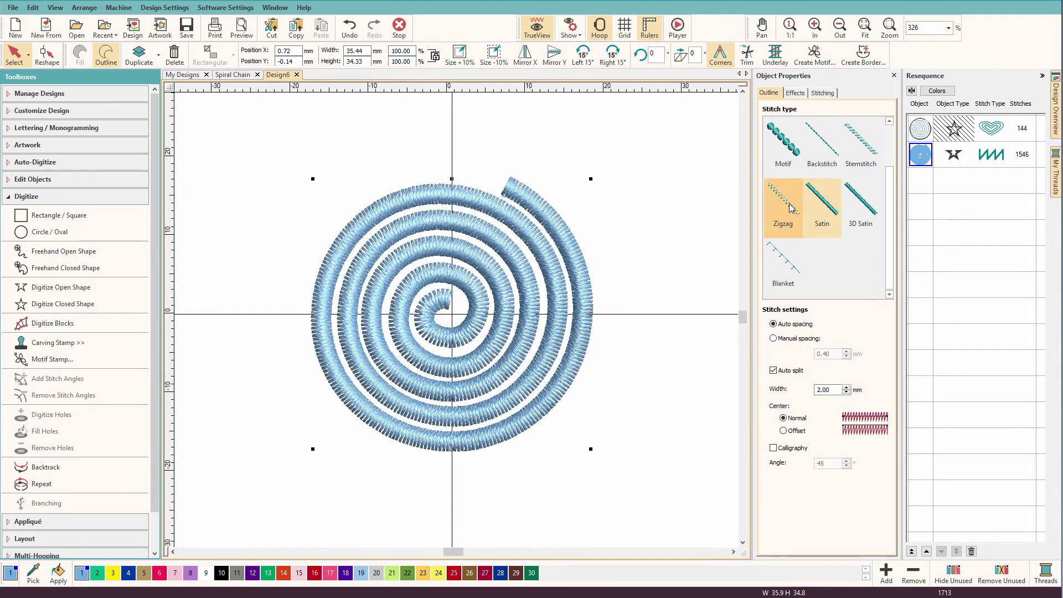
click(791, 208)
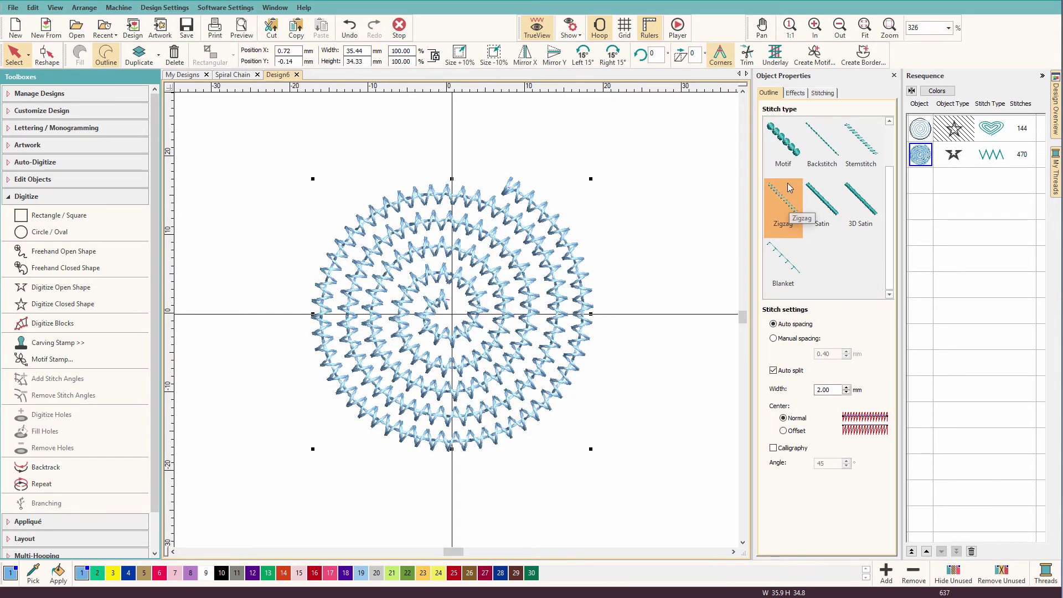
click(793, 154)
click(865, 207)
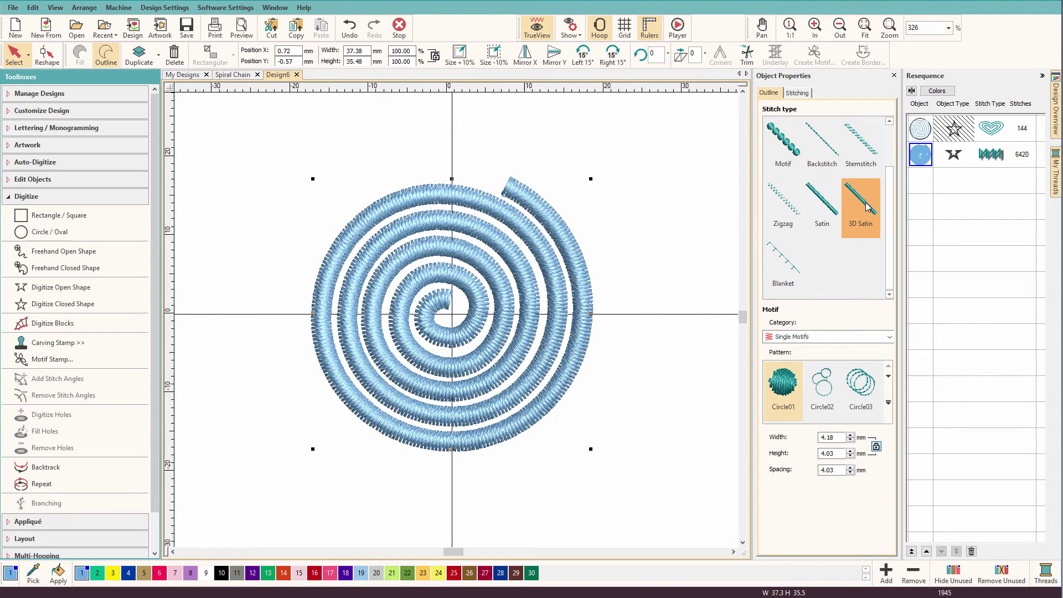
- Make the spiral a Motif outline from the Crazy Quilt category, keeping pattern Chain01a
click(782, 176)
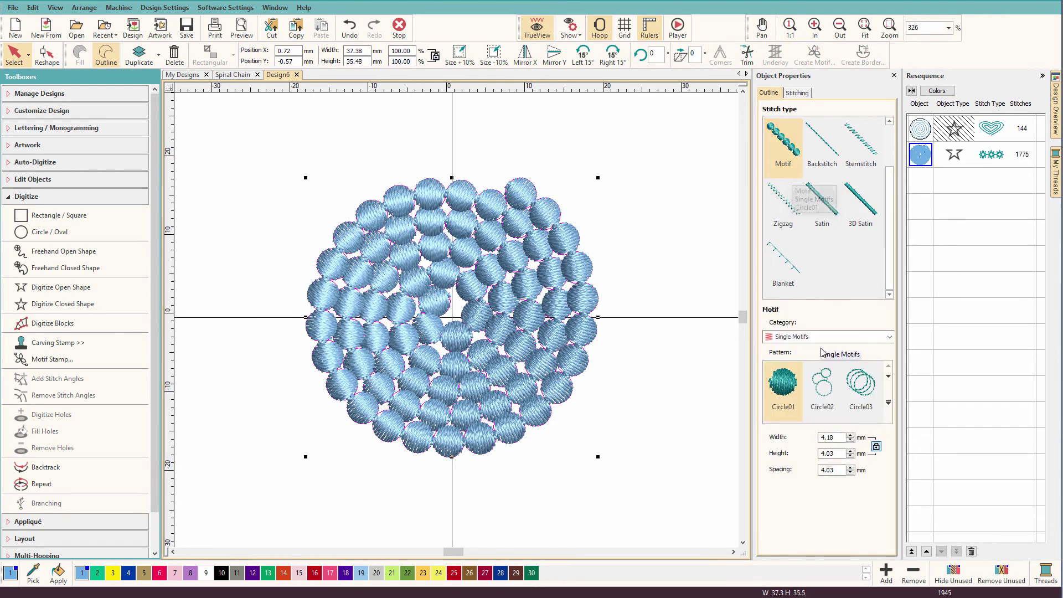
click(822, 337)
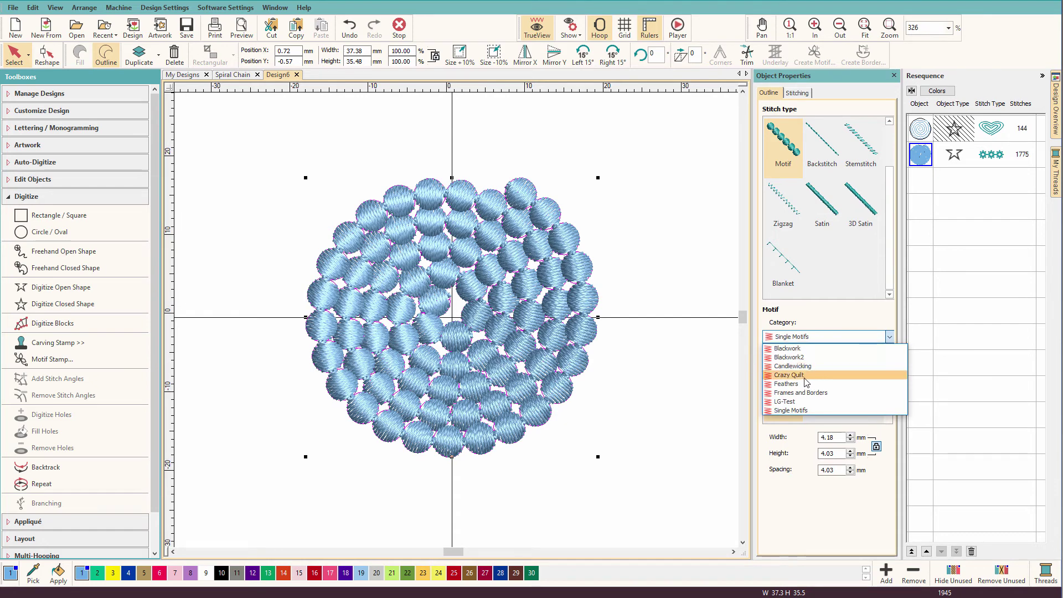
click(797, 375)
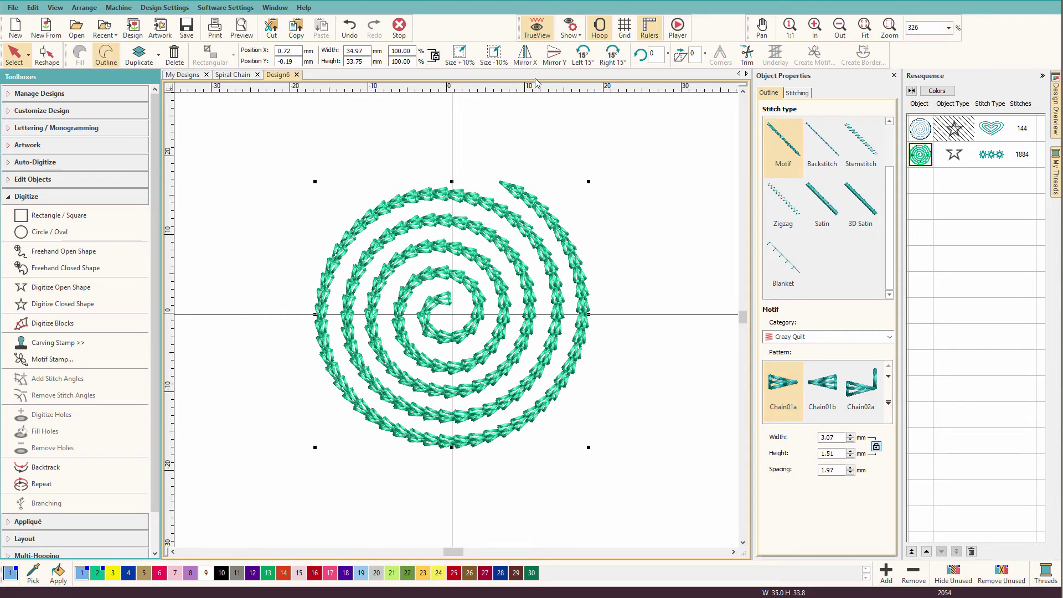
click(531, 30)
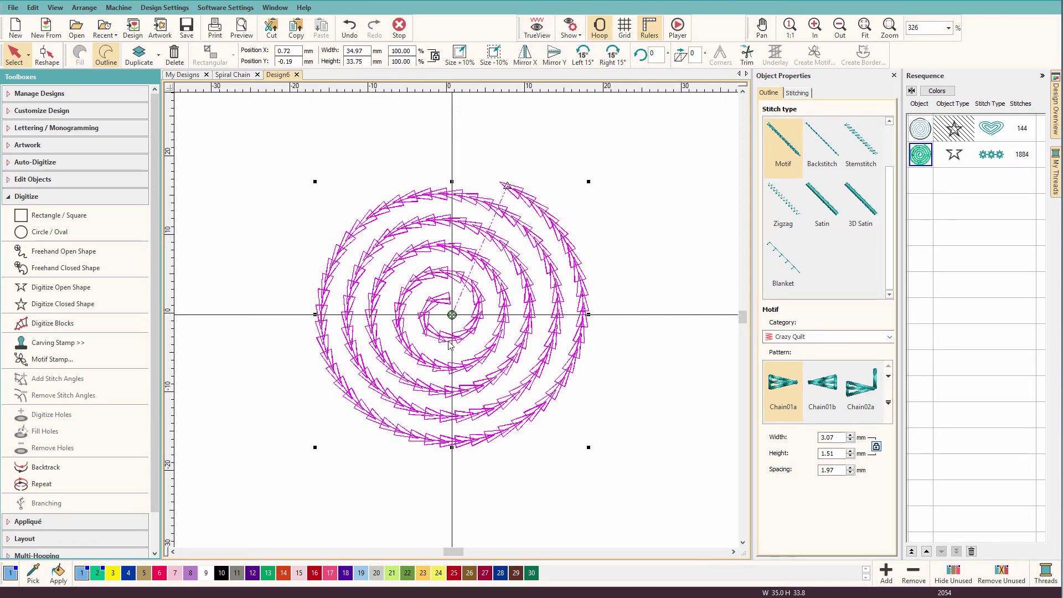
key(h)
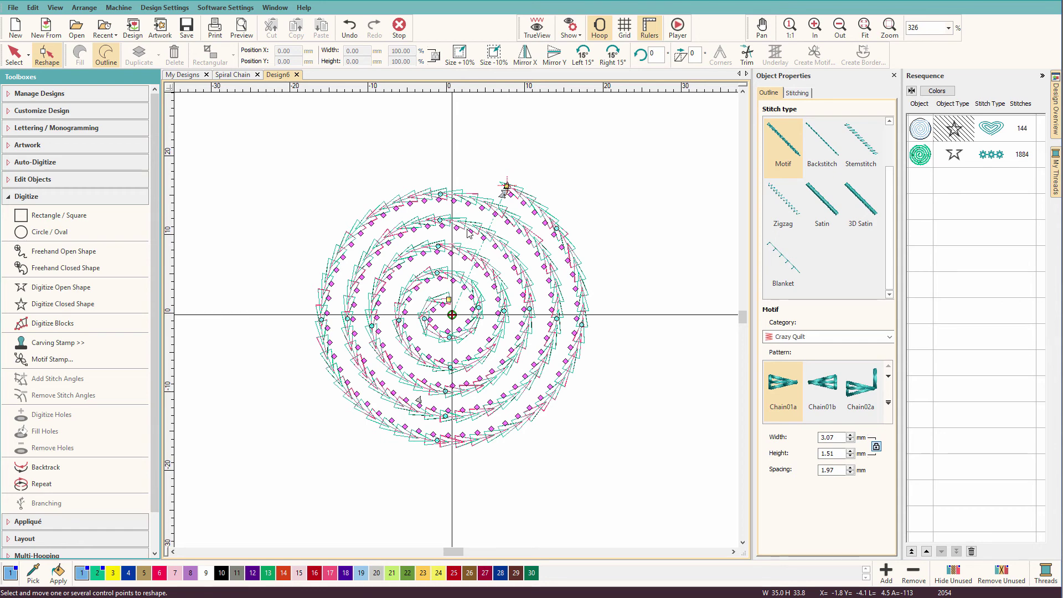
key(Escape)
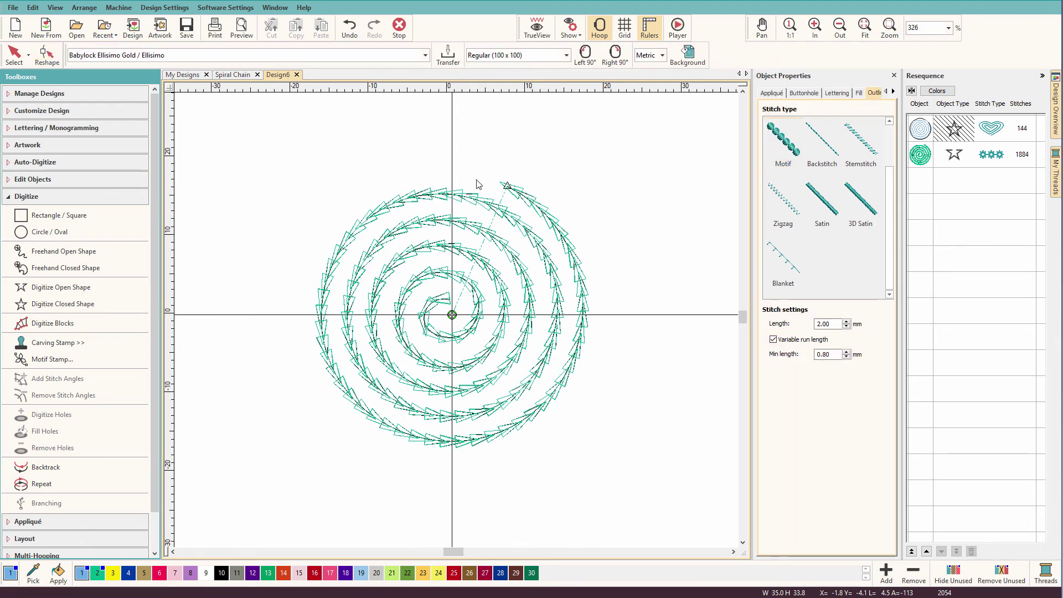
key(t)
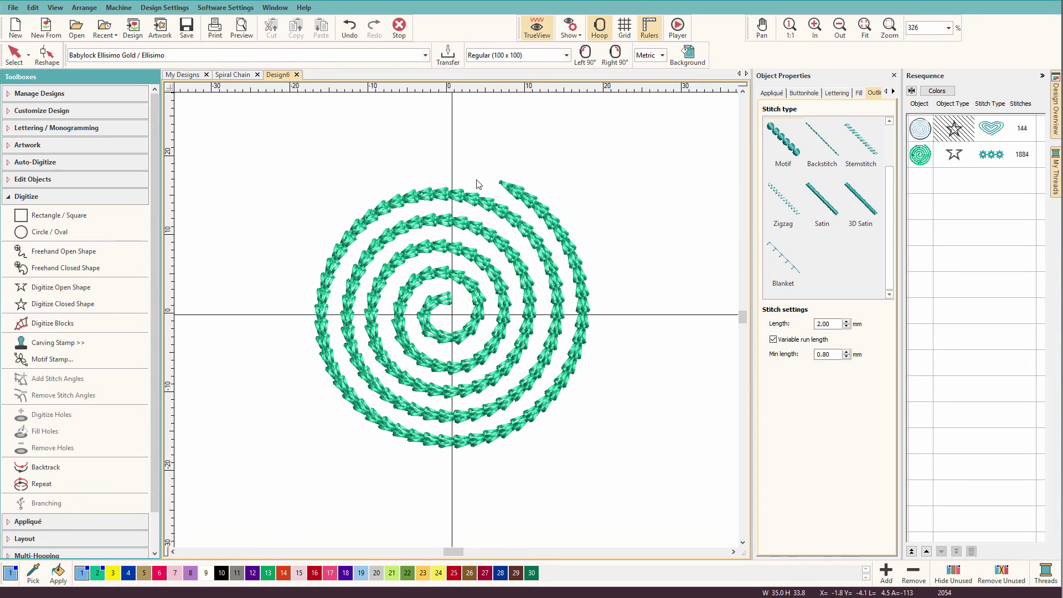